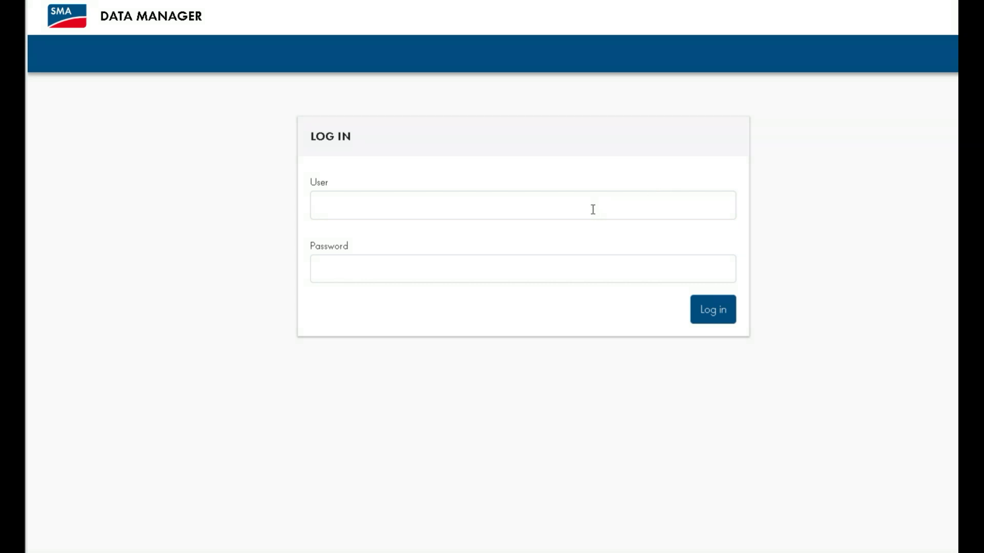
# Step: Log in with the 'service' user name and its password
pyautogui.click(364, 212)
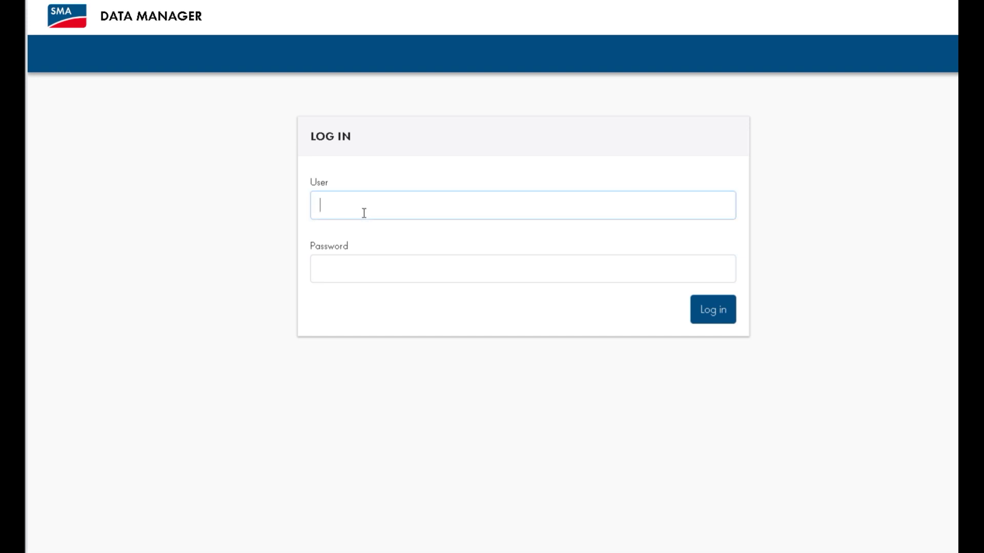
pyautogui.write('ser')
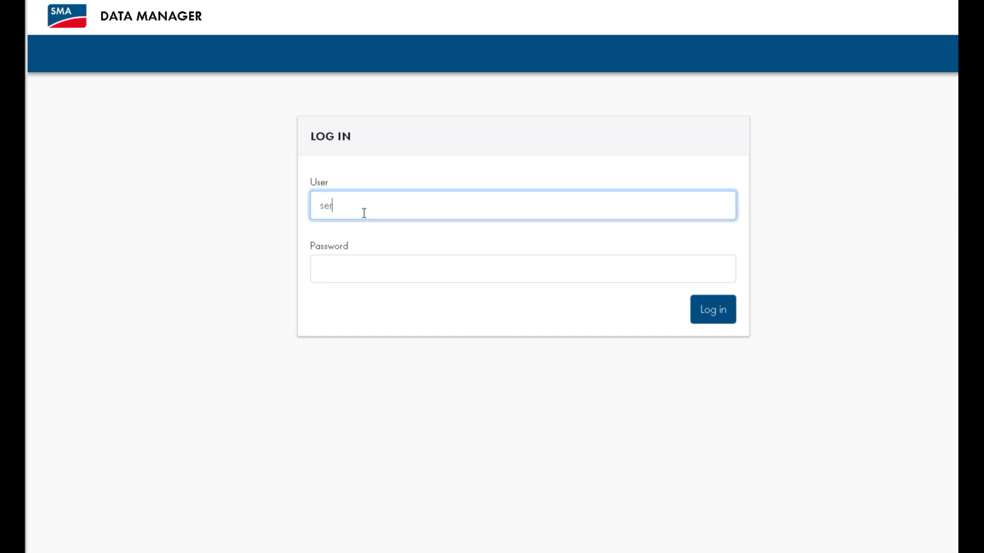
pyautogui.write('vice')
pyautogui.press('Tab')
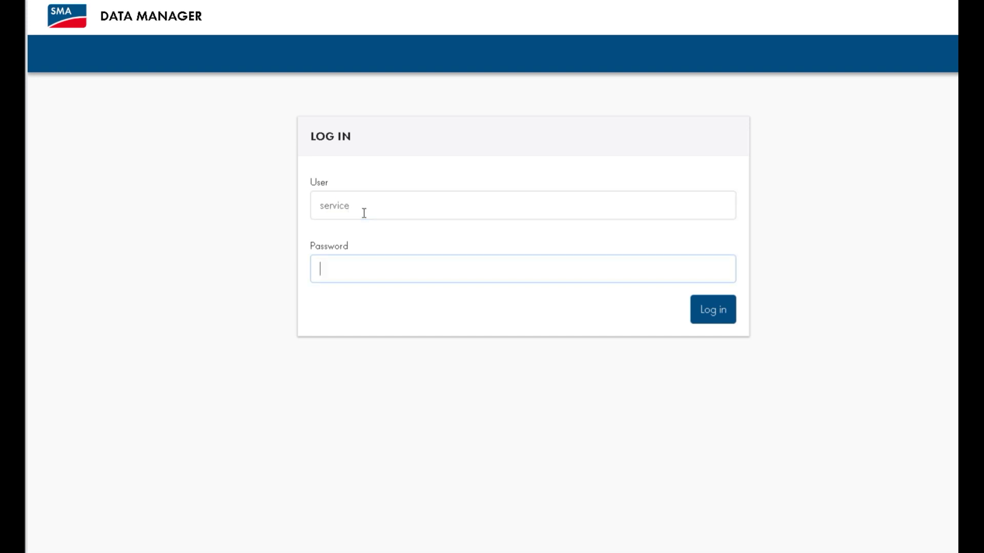
pyautogui.write('•••')
pyautogui.press('BackSpace')
pyautogui.press('BackSpace')
pyautogui.press('BackSpace')
pyautogui.write('•••')
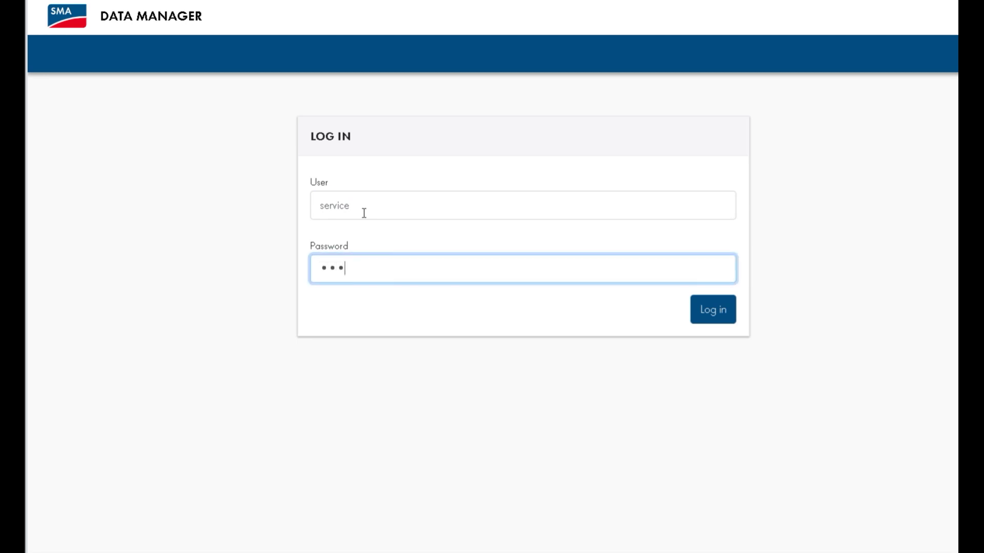
pyautogui.write('•••')
pyautogui.press('Return')
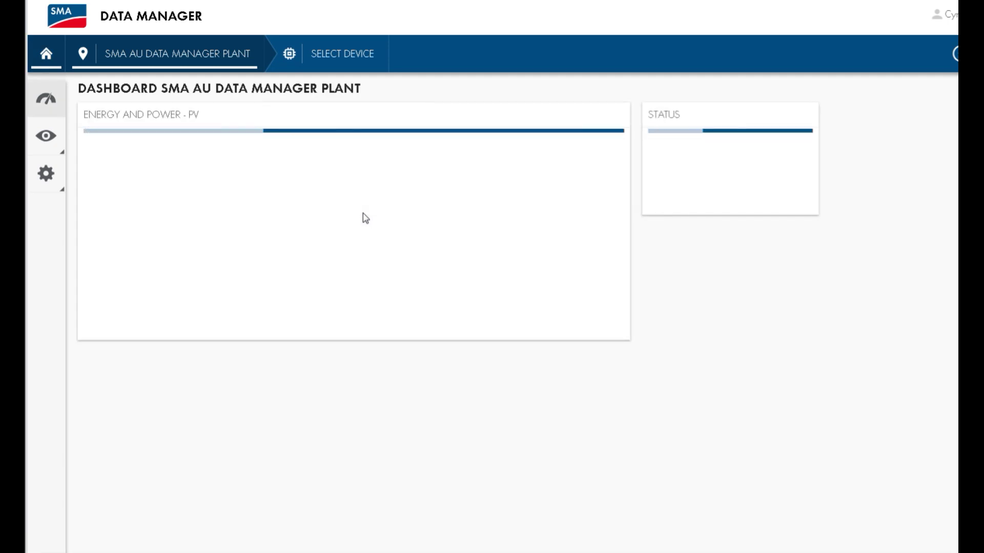
# Step: Go to Device parameter adjustment in the configuration and start the System parameter assistant
pyautogui.click(48, 175)
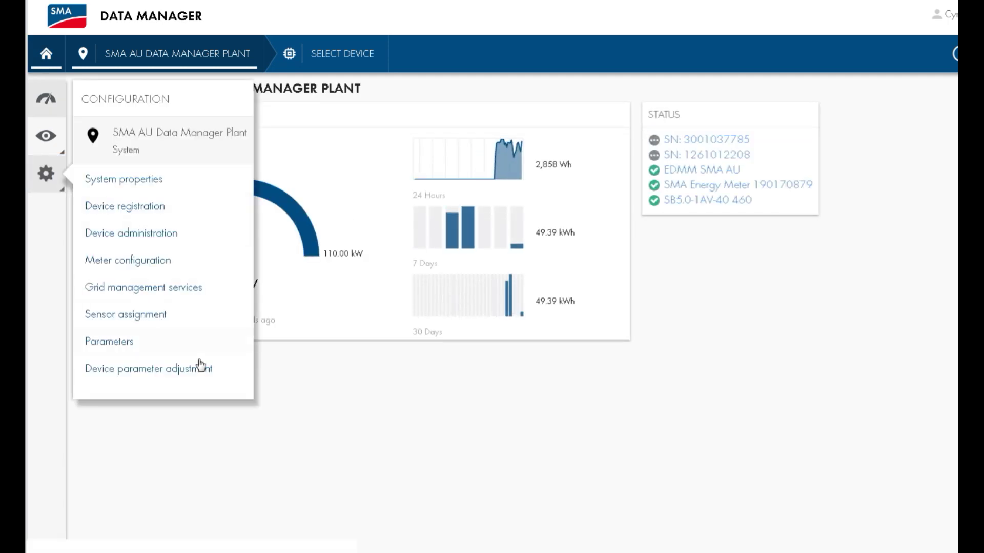
pyautogui.click(191, 370)
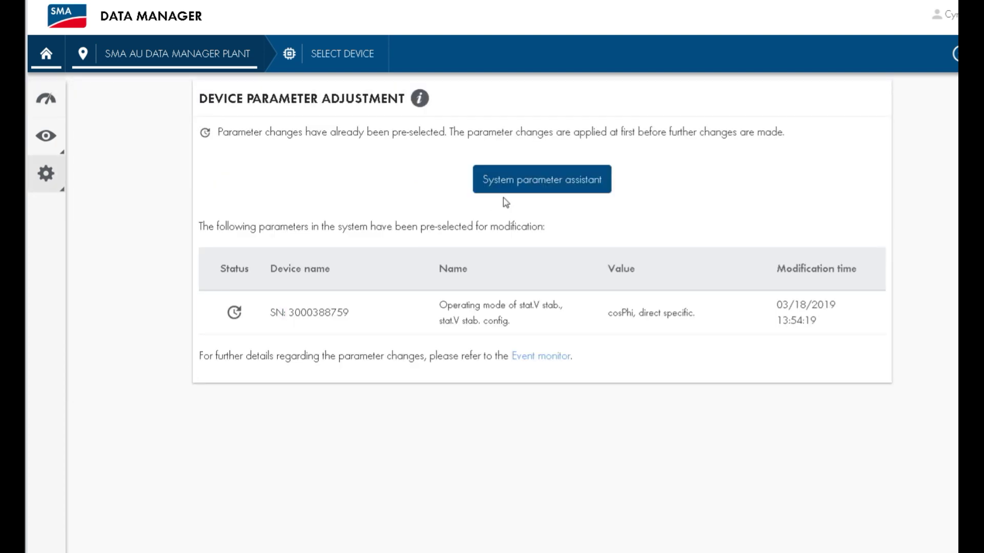
pyautogui.click(555, 193)
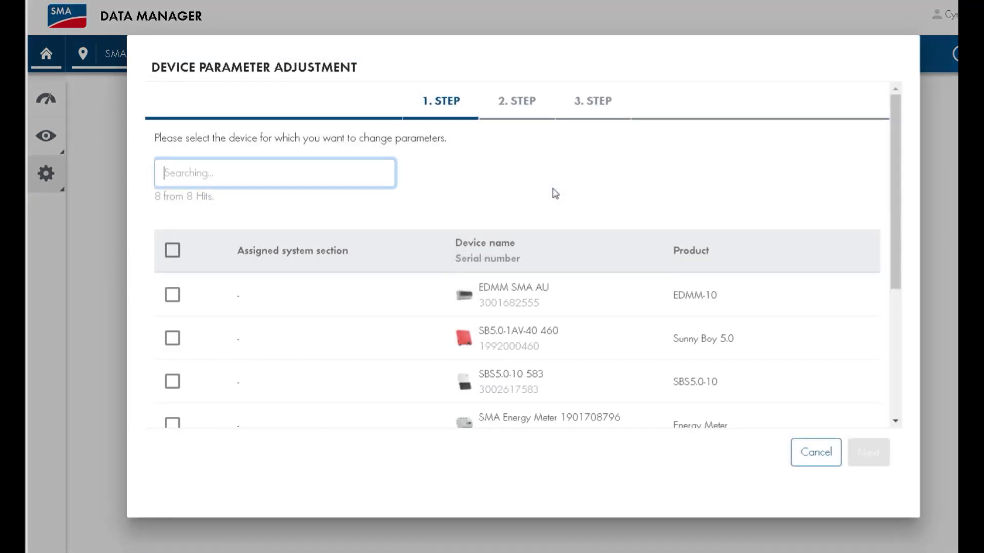
# Step: Select only the STP50-40 inverter and continue to the parameter step
pyautogui.moveTo(897, 184); pyautogui.dragTo(885, 329)
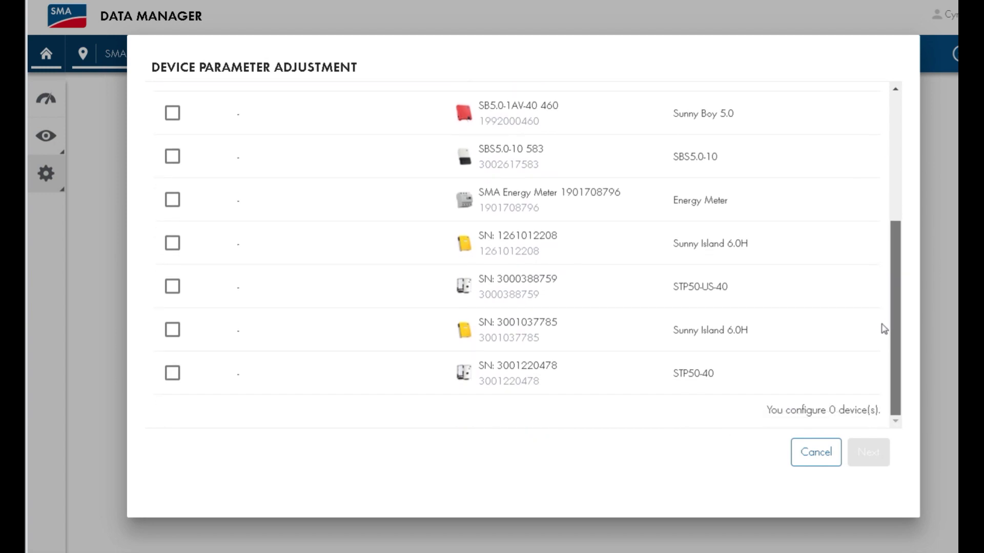
pyautogui.click(172, 378)
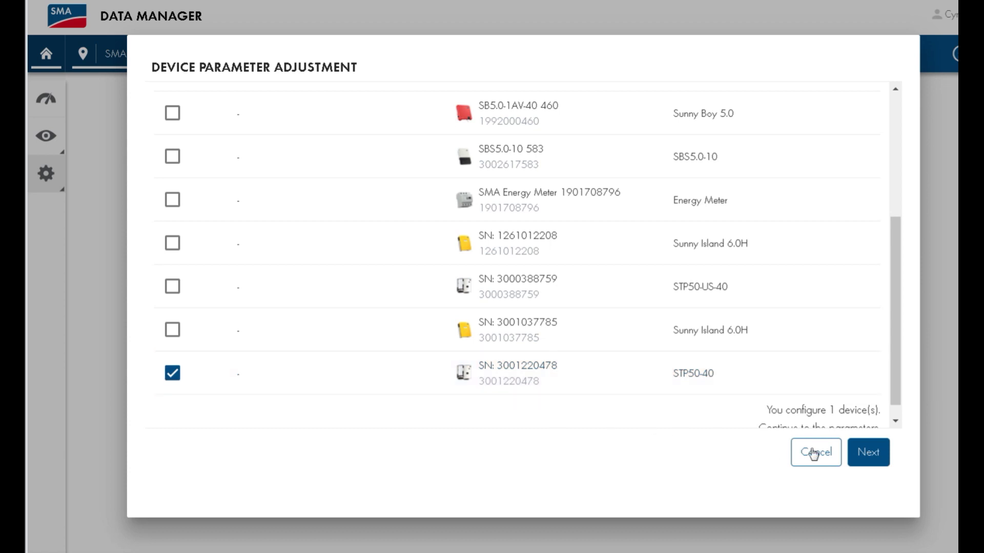
pyautogui.click(869, 456)
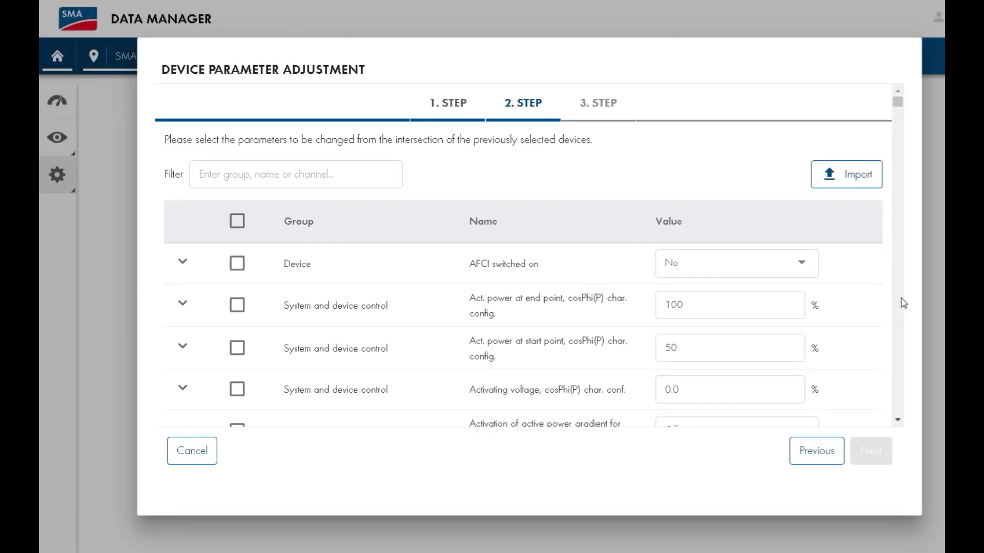
# Step: Filter the parameter list by 'charac' to show only characteristic-curve settings
pyautogui.click(341, 177)
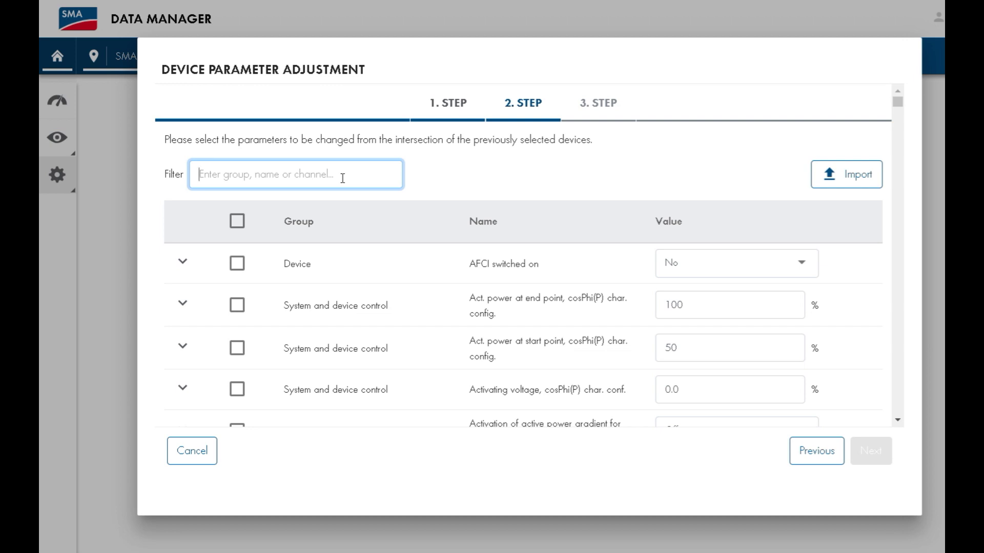
pyautogui.write('chd')
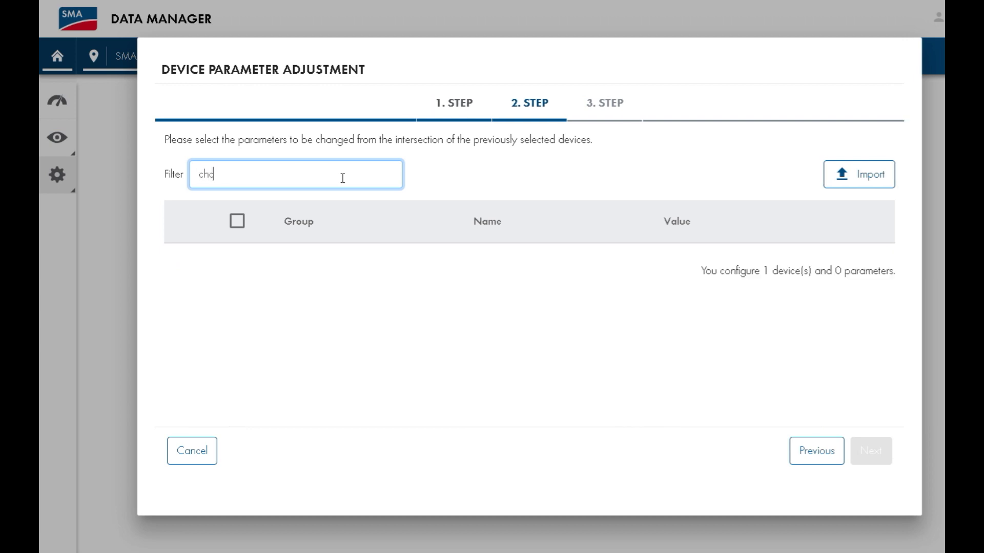
pyautogui.press('BackSpace')
pyautogui.write('arac')
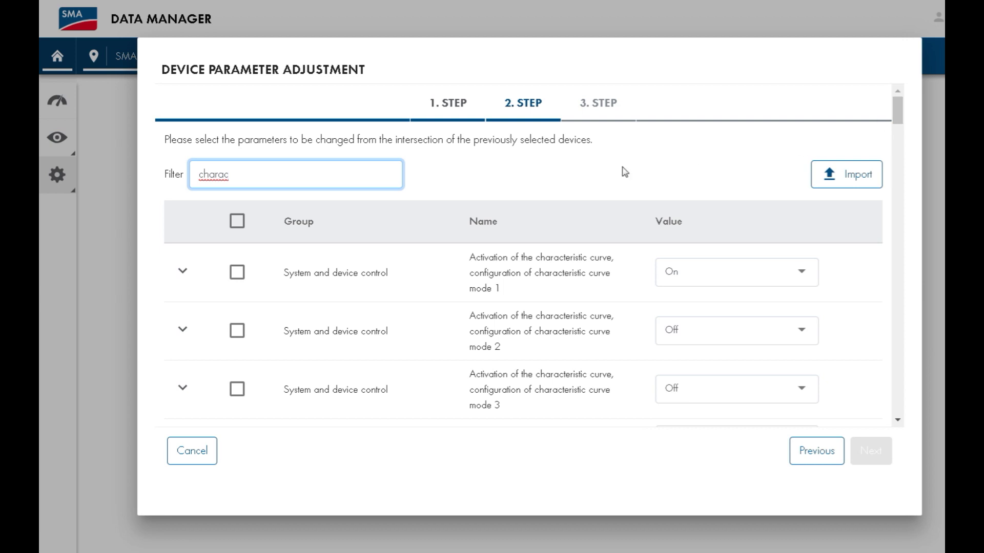
pyautogui.moveTo(498, 290); pyautogui.dragTo(587, 273)
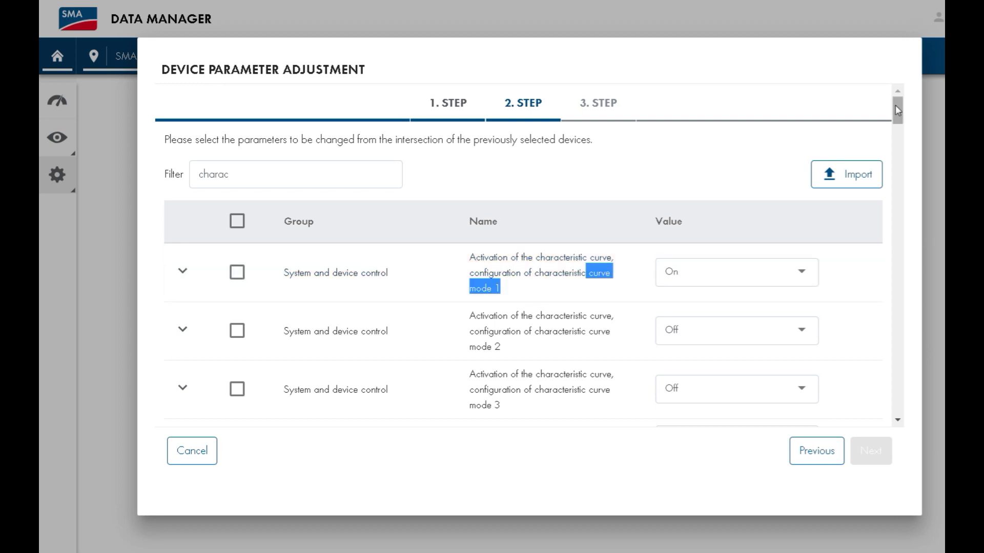
pyautogui.moveTo(896, 109); pyautogui.dragTo(907, 191)
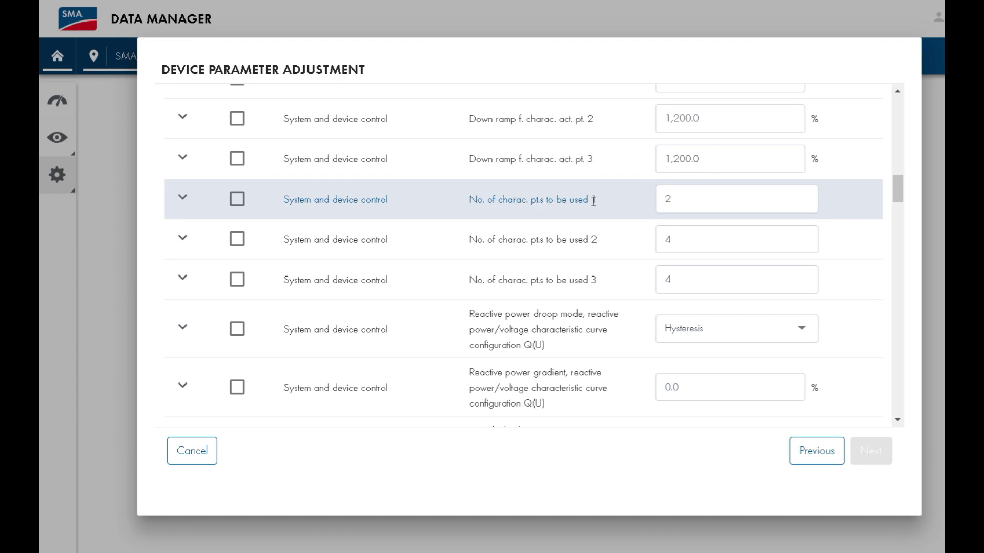
# Step: Set 'No. of charac. pts to be used 1' to 4
pyautogui.click(694, 200)
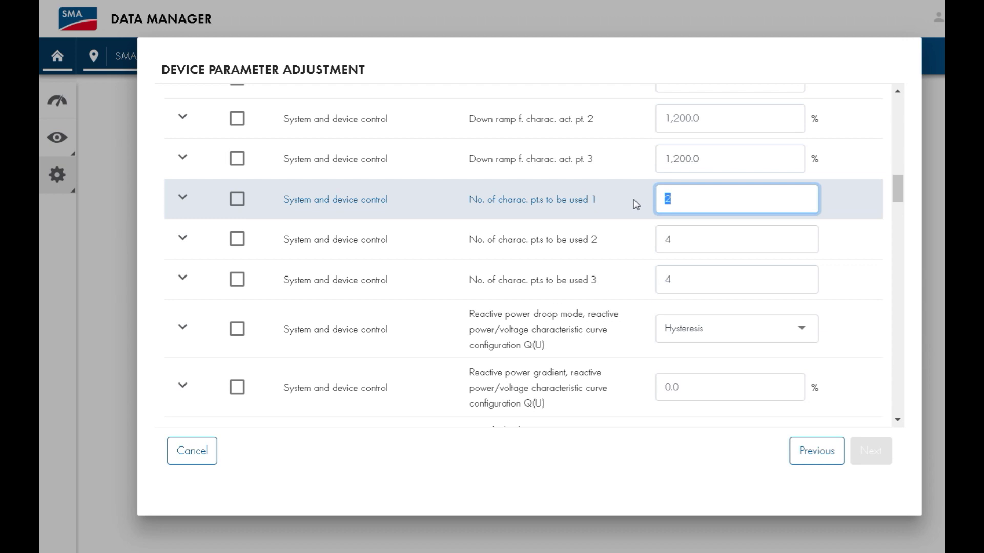
pyautogui.write('4')
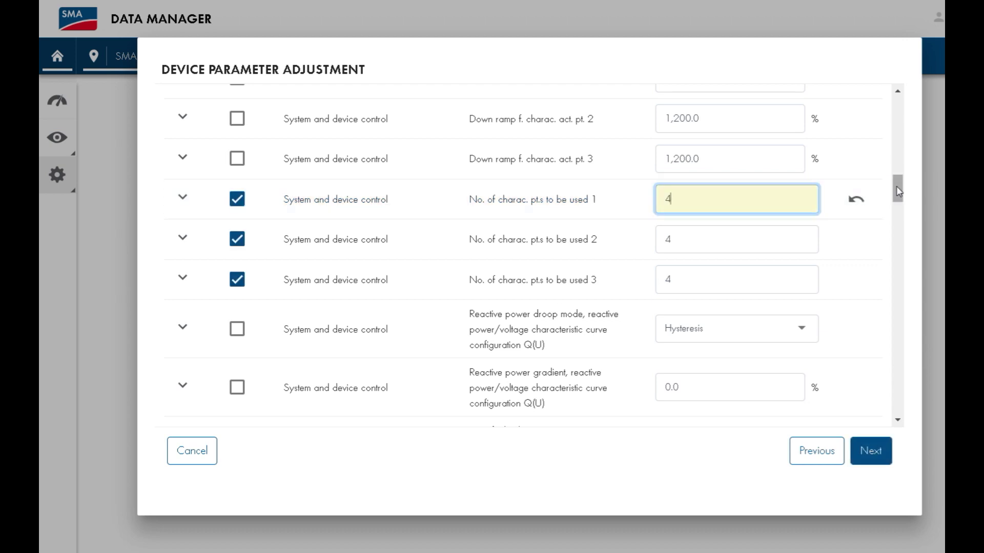
pyautogui.moveTo(896, 186); pyautogui.dragTo(885, 319)
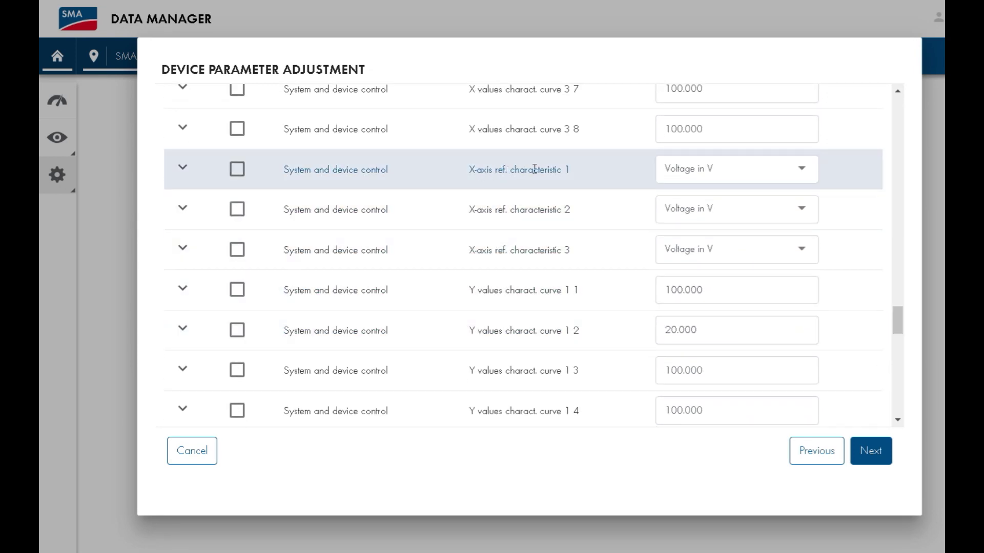
# Step: Set X-axis ref. characteristic 1 to 'Voltage in percentages of Un'
pyautogui.click(707, 171)
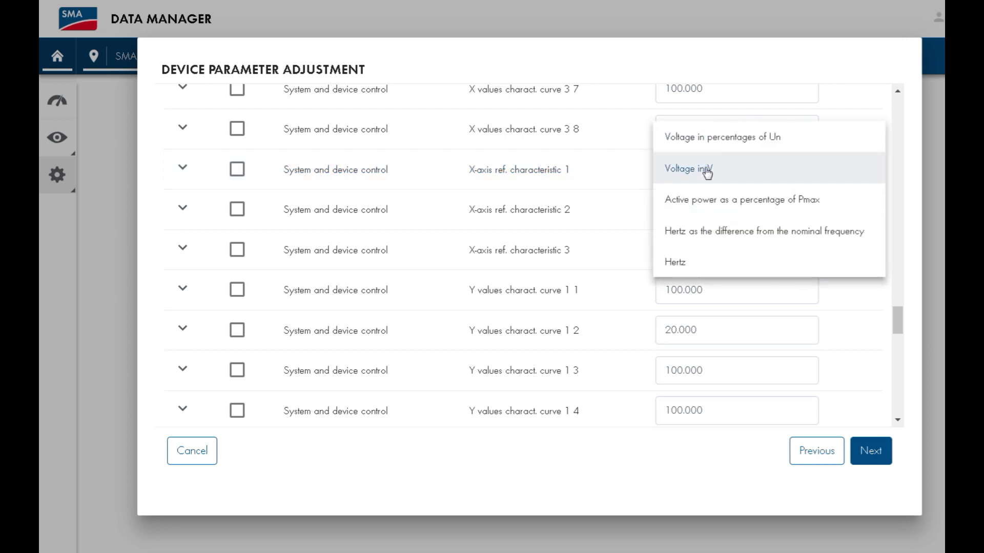
pyautogui.click(738, 144)
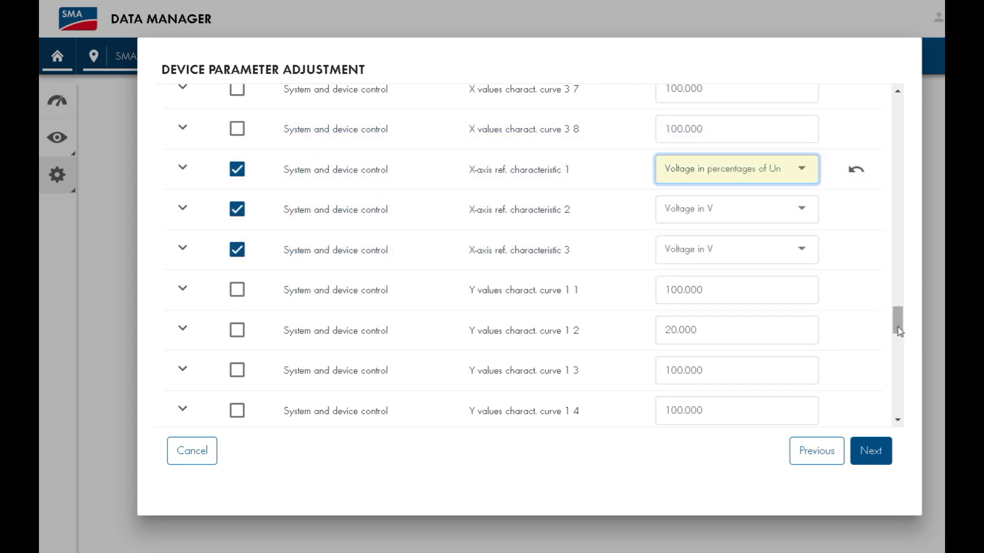
pyautogui.moveTo(899, 330); pyautogui.dragTo(897, 247)
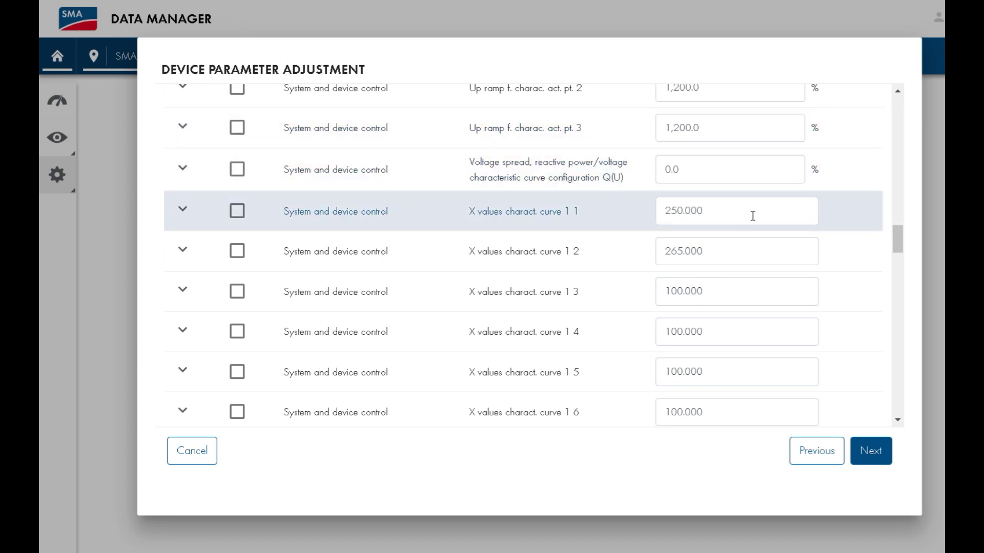
pyautogui.click(751, 215)
# Step: Enter curve 1 X values 90, 95.65, 107.83 and 112.17
pyautogui.write('90')
pyautogui.click(751, 248)
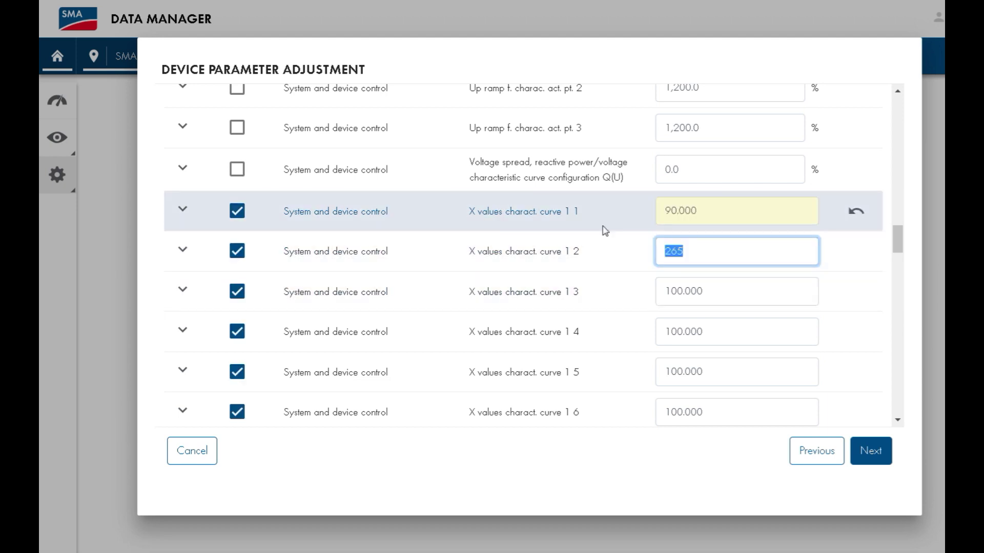
pyautogui.write('95.65')
pyautogui.press('Tab')
pyautogui.write('107.83')
pyautogui.click(768, 339)
pyautogui.write('112.17')
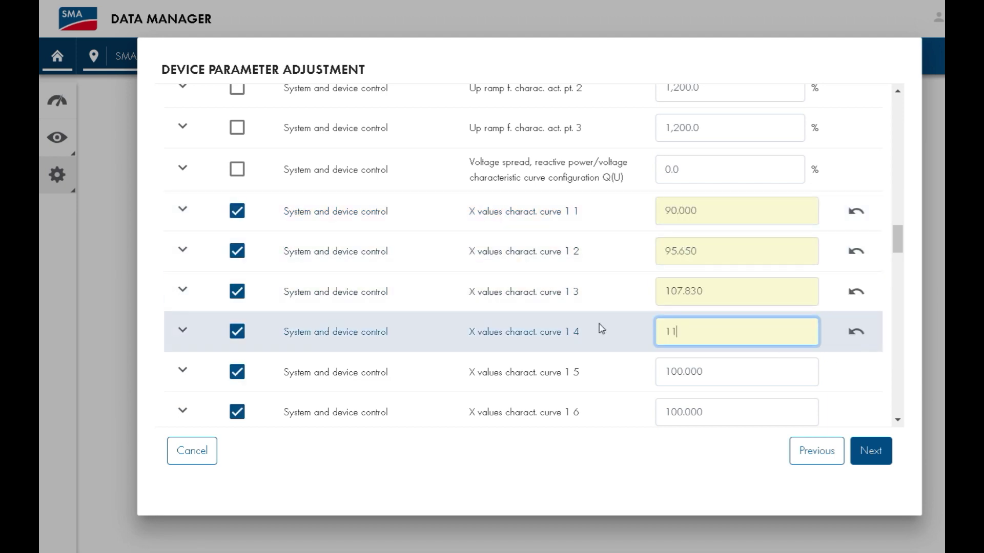
pyautogui.click(747, 288)
pyautogui.moveTo(896, 245); pyautogui.dragTo(890, 337)
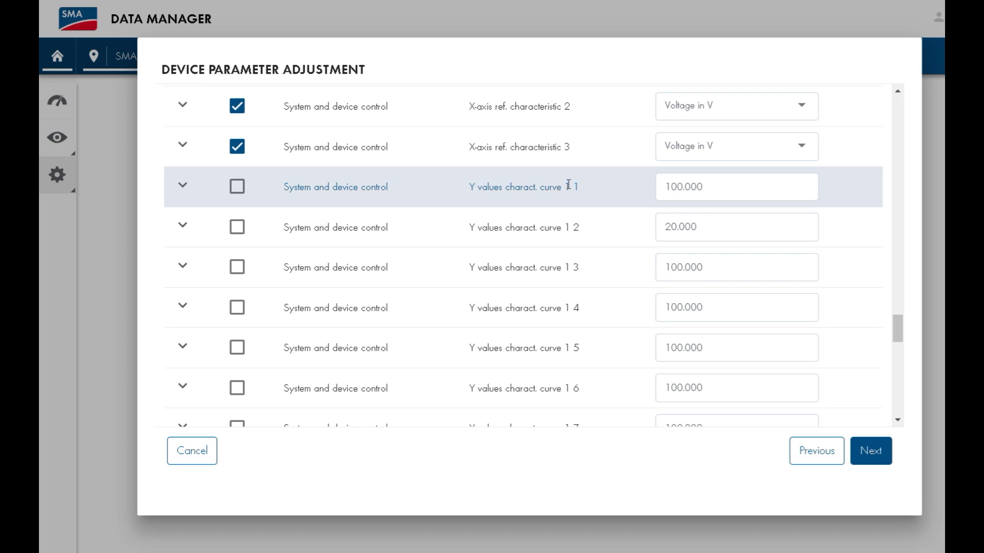
# Step: Set curve 1 Y values to 100, 100, 100 and 20
pyautogui.click(763, 187)
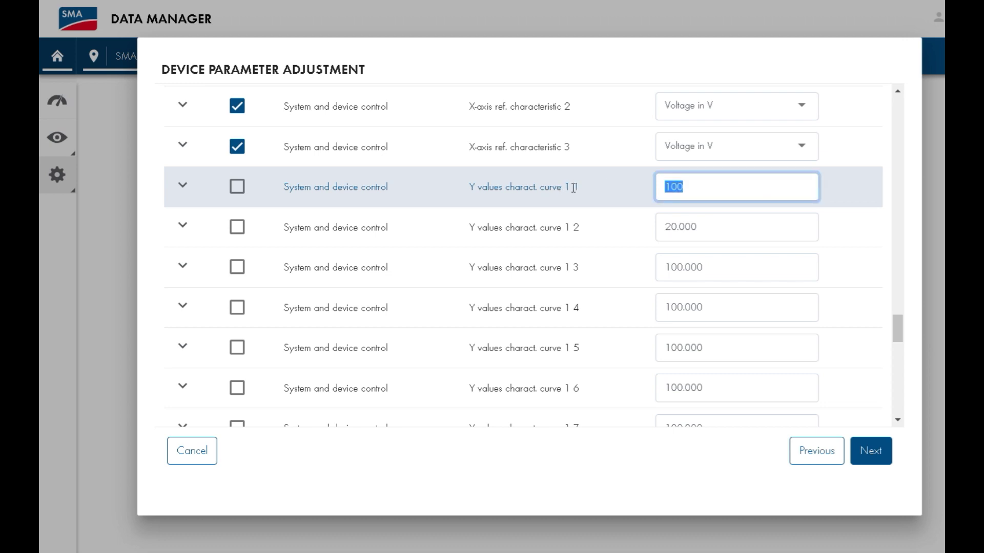
pyautogui.click(702, 229)
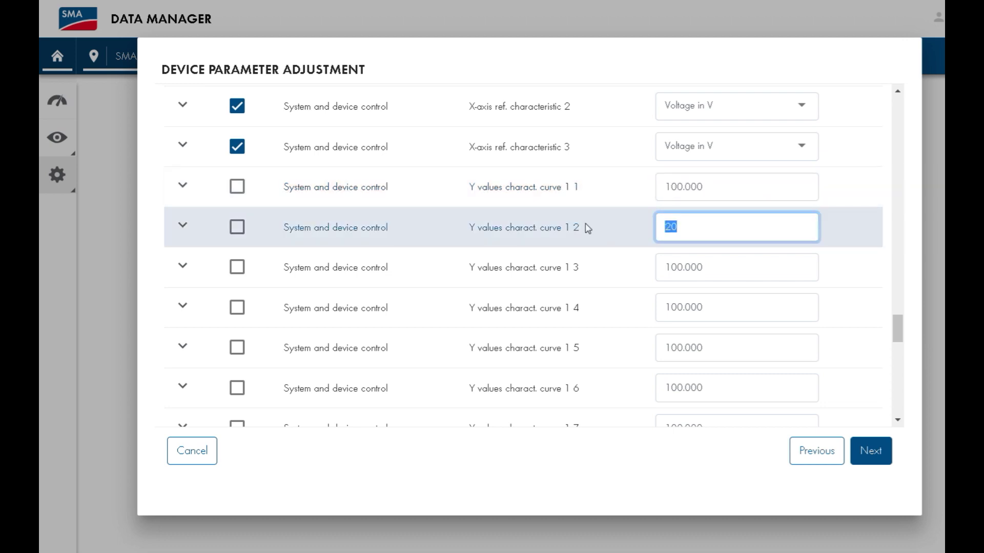
pyautogui.write('100')
pyautogui.click(746, 279)
pyautogui.click(681, 308)
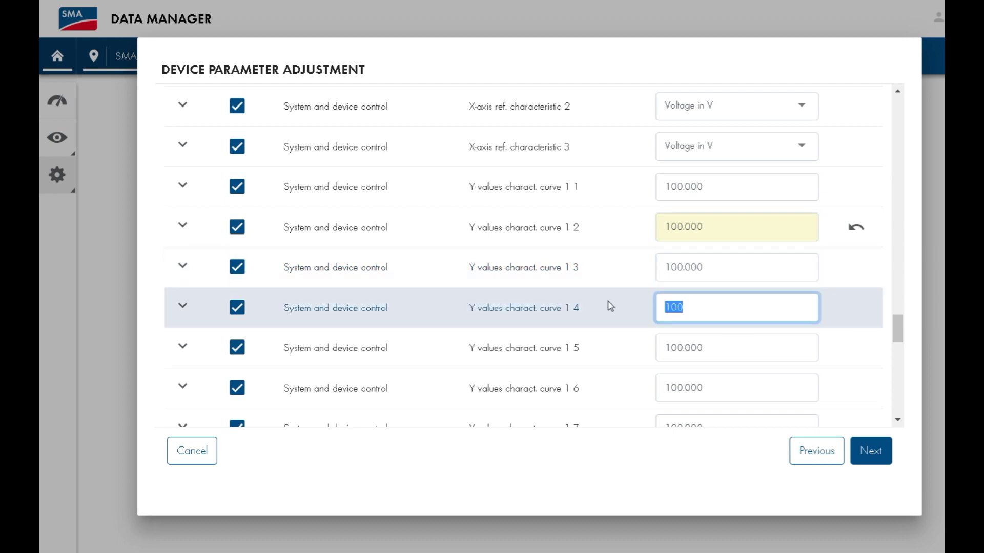
pyautogui.write('20')
pyautogui.moveTo(897, 330); pyautogui.dragTo(889, 97)
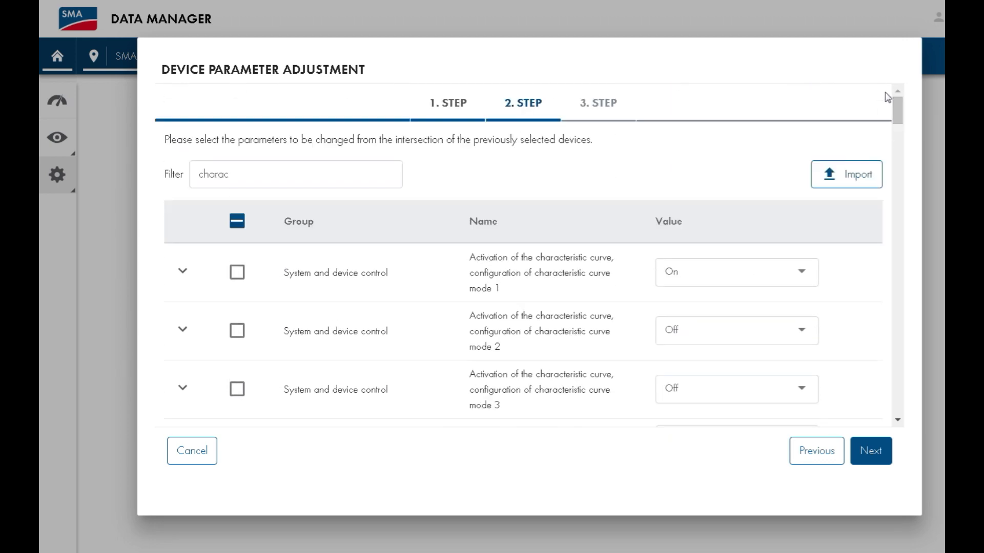
pyautogui.click(874, 460)
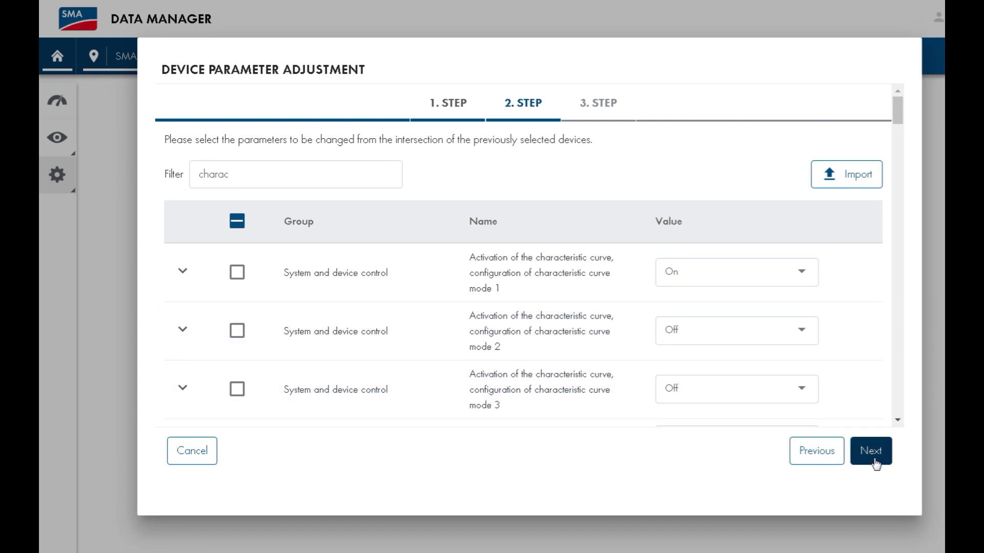
# Step: Review the curve 1 changes, save them to the inverter and dismiss the success notice
pyautogui.scroll(-1, 900, 211)
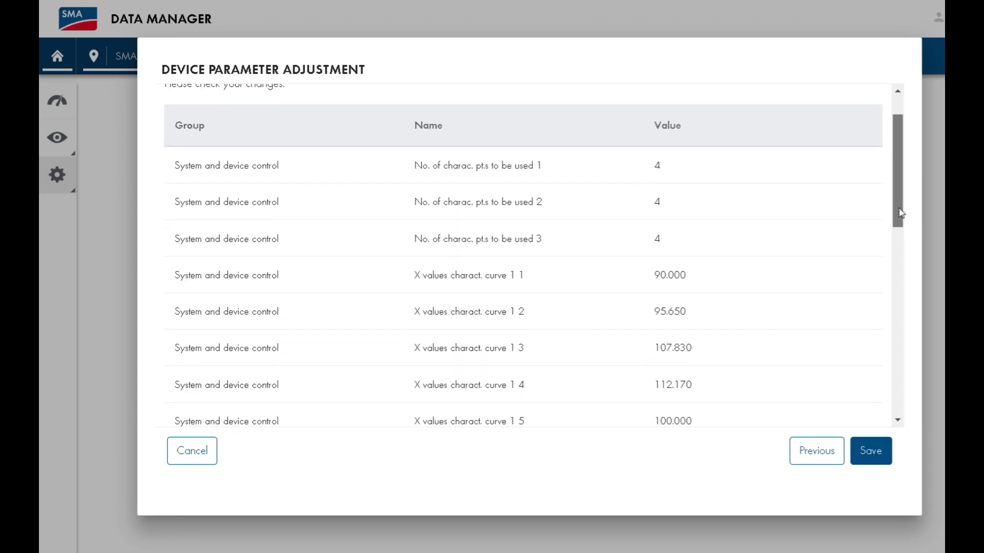
pyautogui.moveTo(900, 212); pyautogui.dragTo(901, 265)
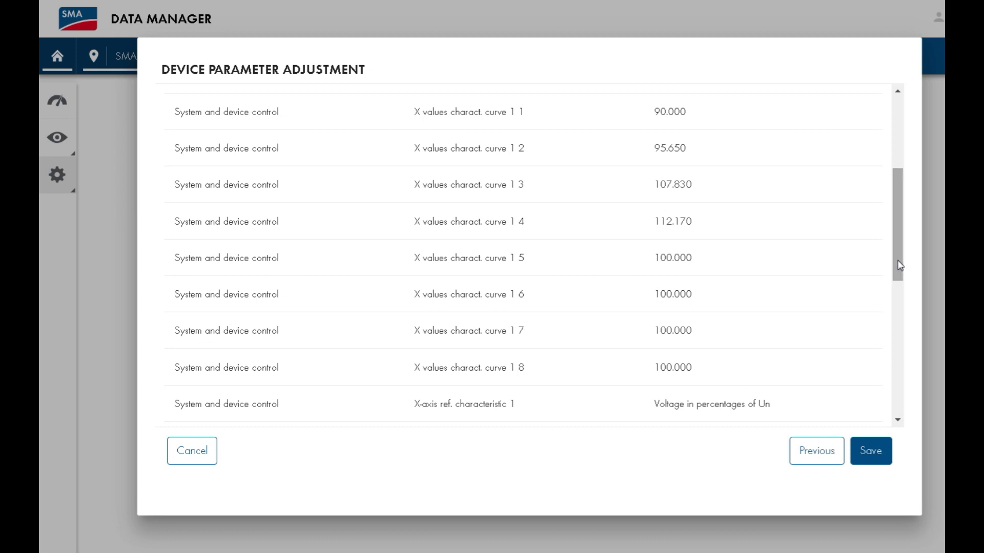
pyautogui.click(876, 453)
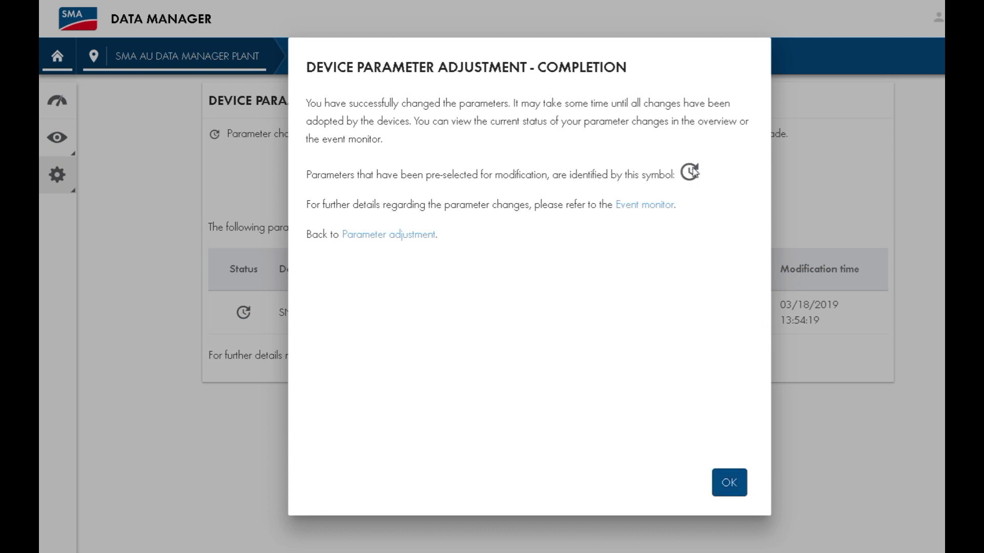
pyautogui.click(733, 488)
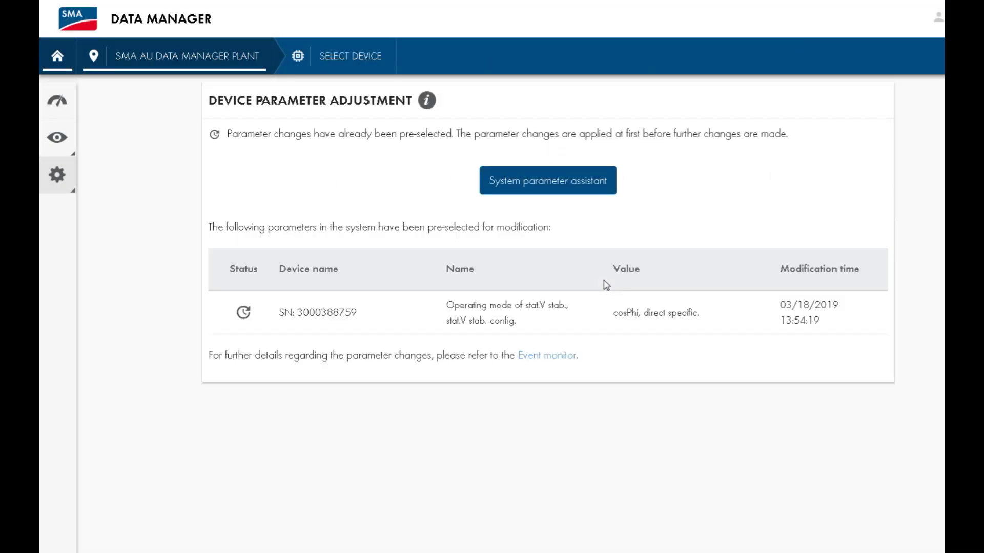